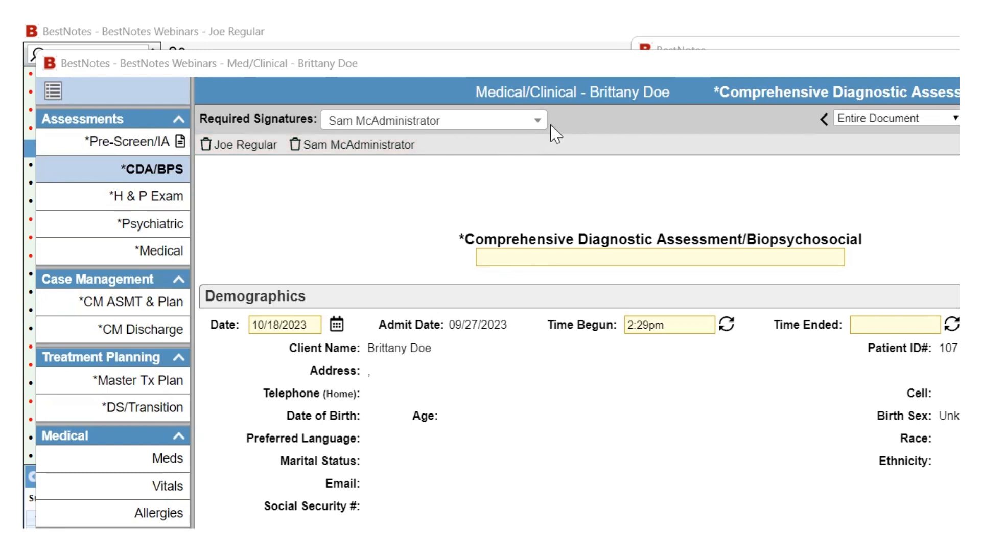
# - Require the administrator's signature on the Comprehensive Diagnostic Assessment, then sign and publish its snapshot
pyautogui.click(538, 121)
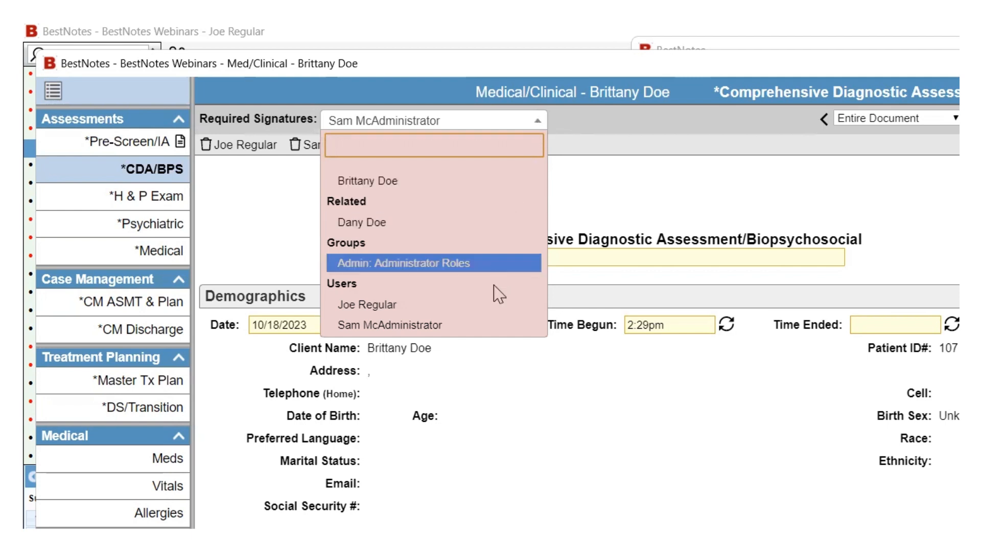
pyautogui.click(462, 327)
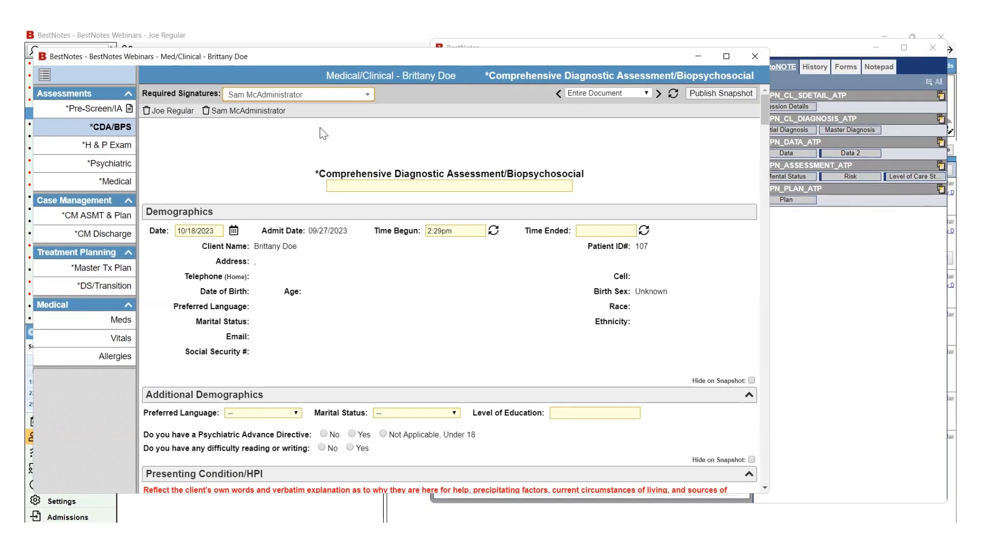
pyautogui.click(719, 93)
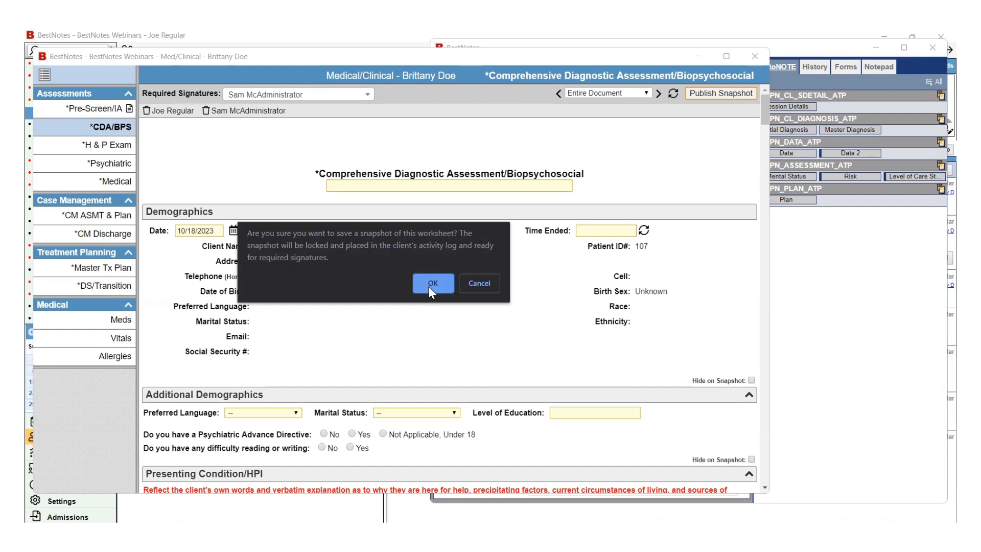
pyautogui.click(430, 285)
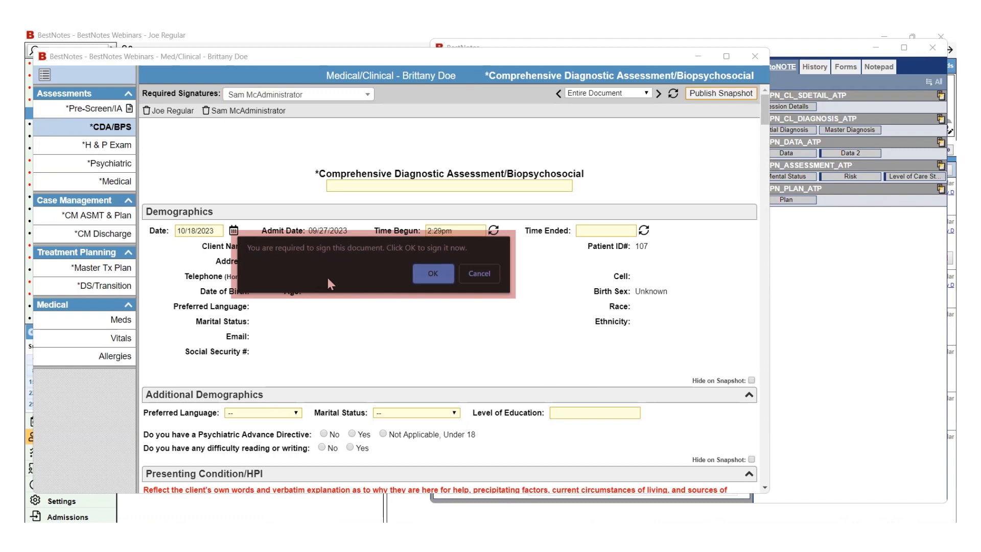
pyautogui.click(436, 273)
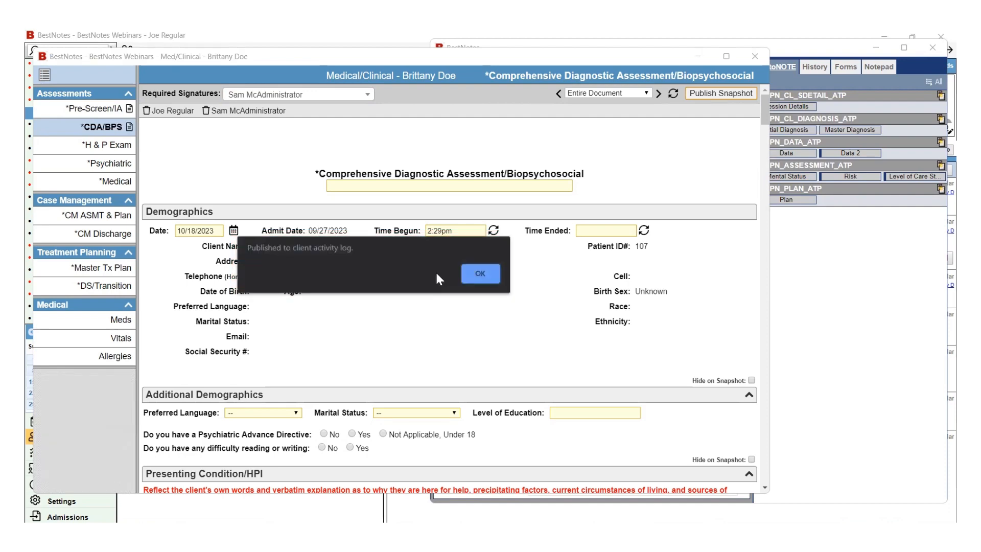
pyautogui.click(477, 275)
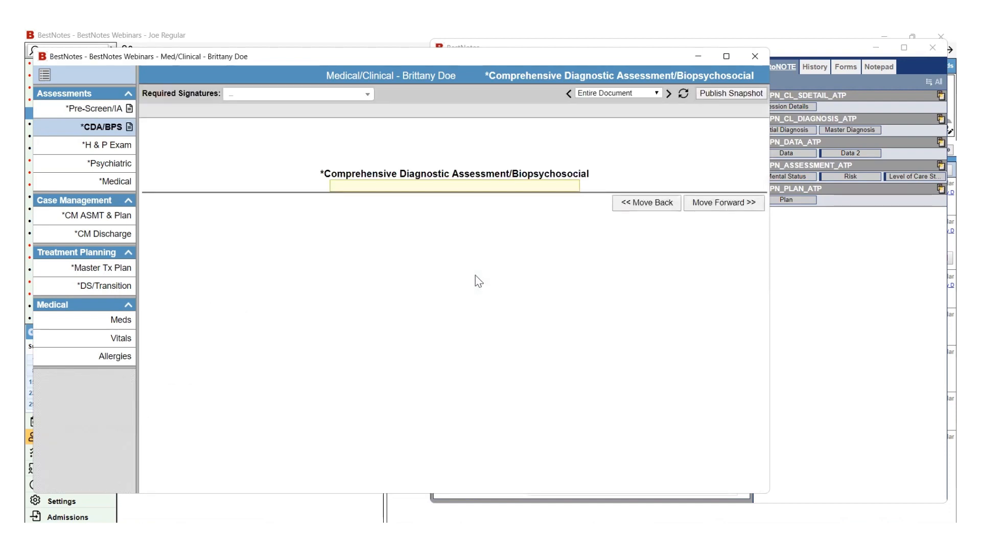
# - Require the administrator's signature on the Master Treatment Plan, sign and publish its snapshot, then close it
pyautogui.click(122, 276)
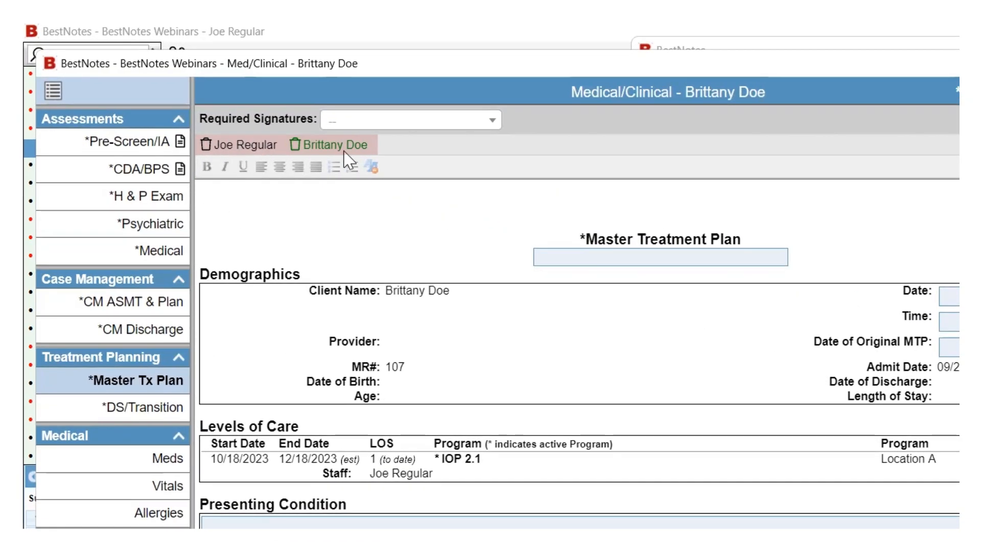
pyautogui.click(488, 121)
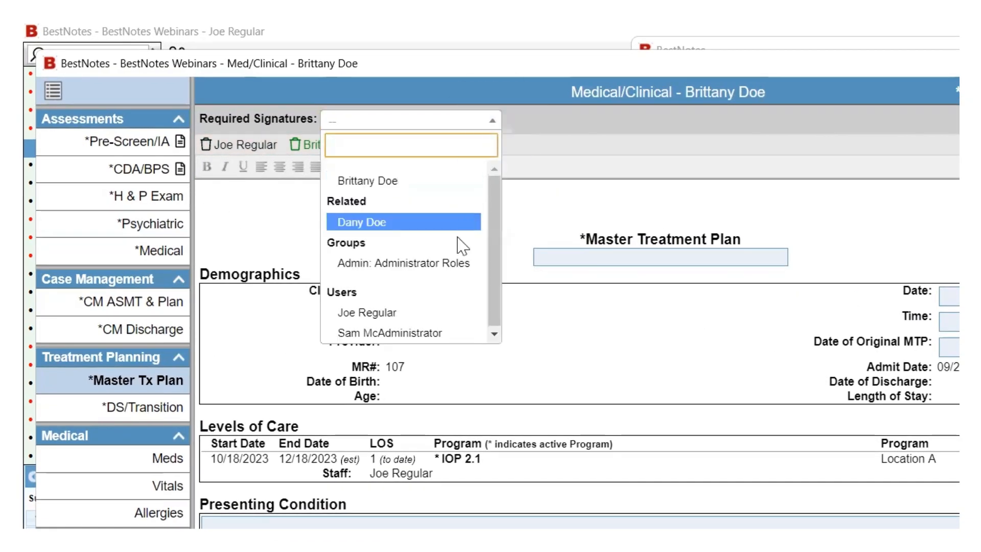
pyautogui.click(442, 333)
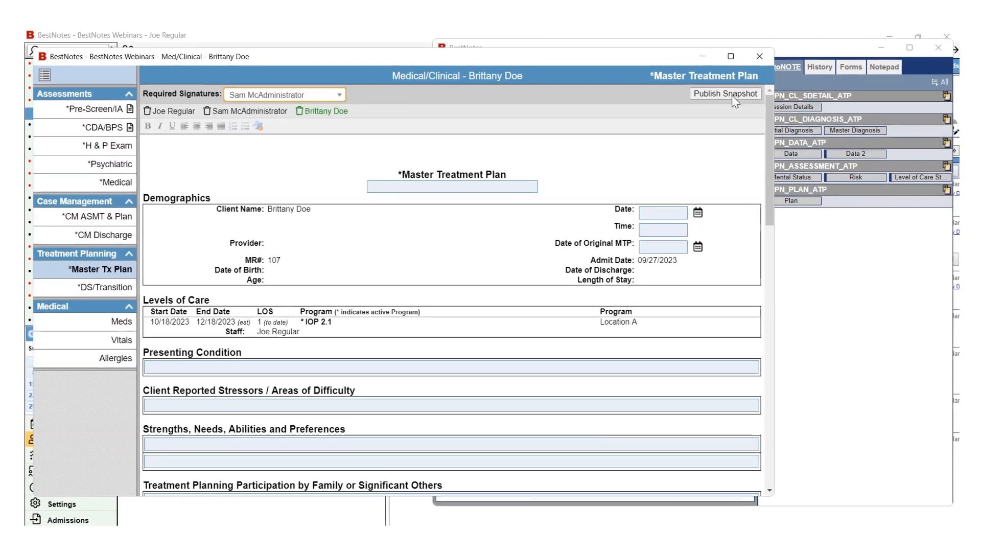
pyautogui.click(721, 94)
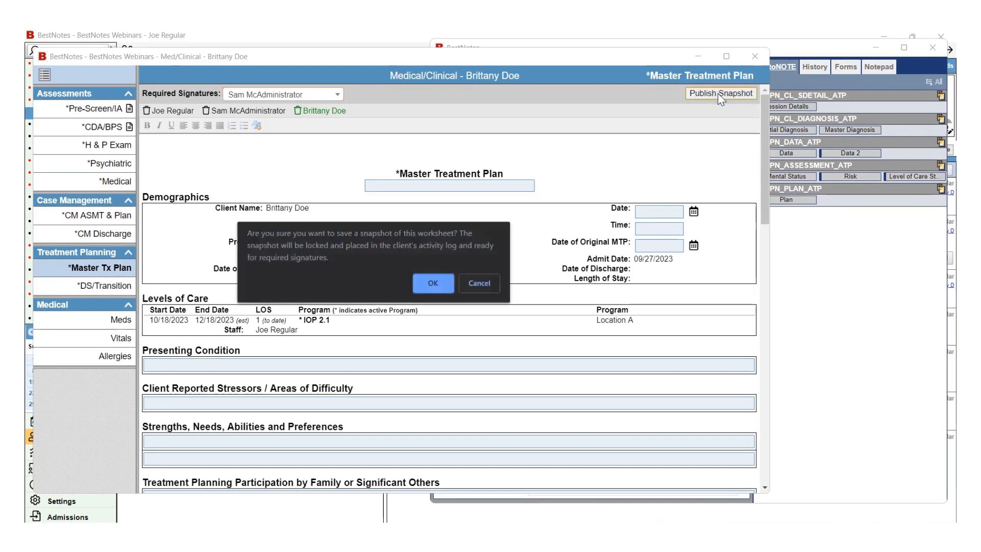
pyautogui.click(432, 283)
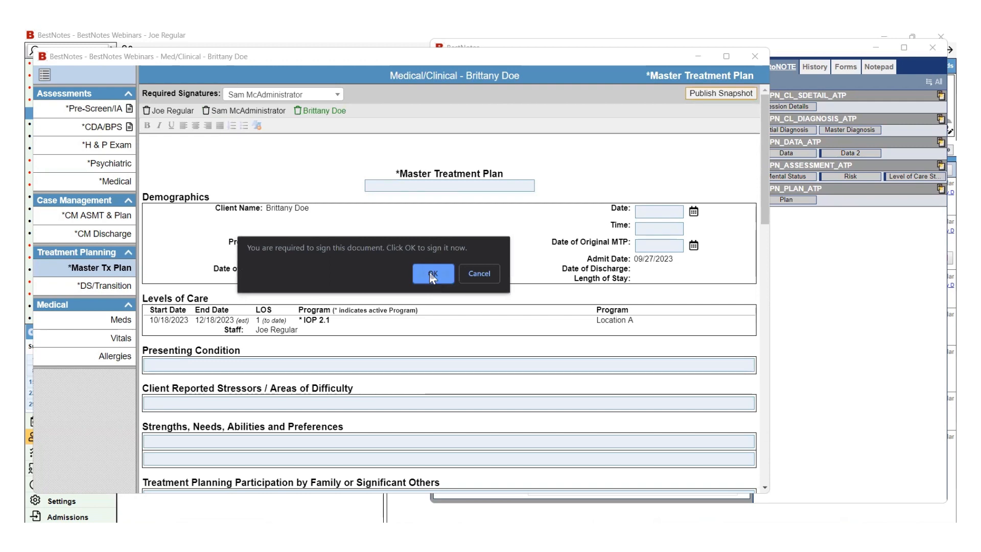
pyautogui.click(430, 273)
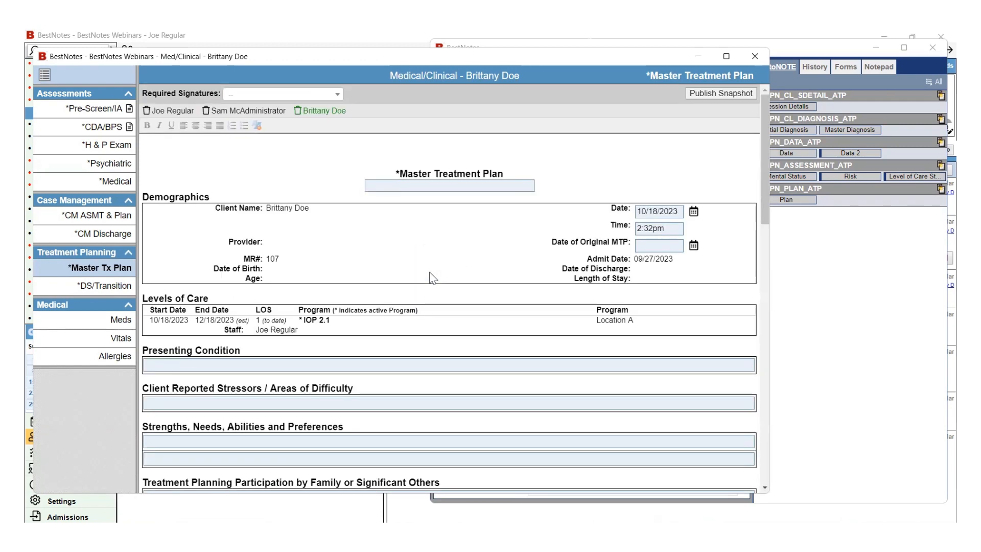
pyautogui.click(751, 57)
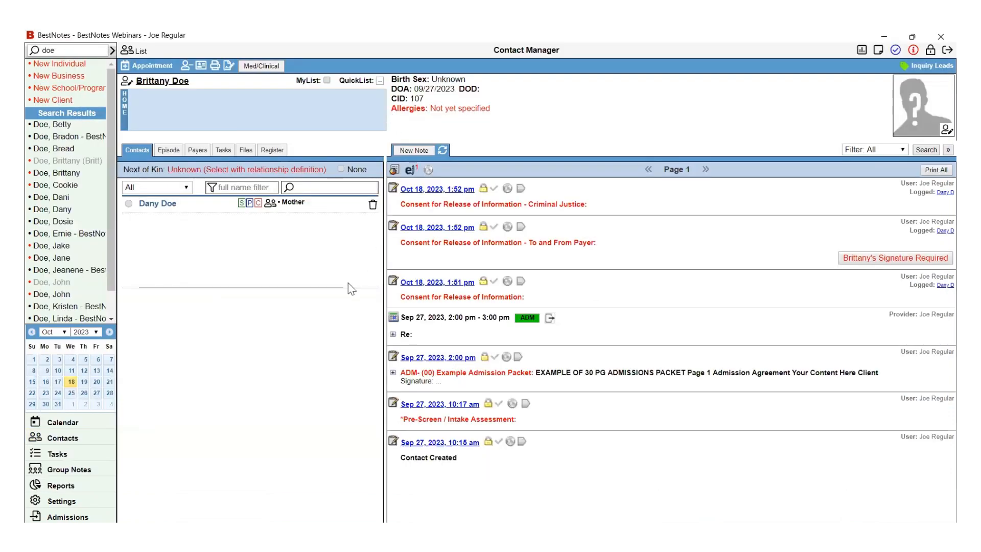
# - Refresh the client's activity log in Contact Manager to show the new snapshots
pyautogui.click(443, 150)
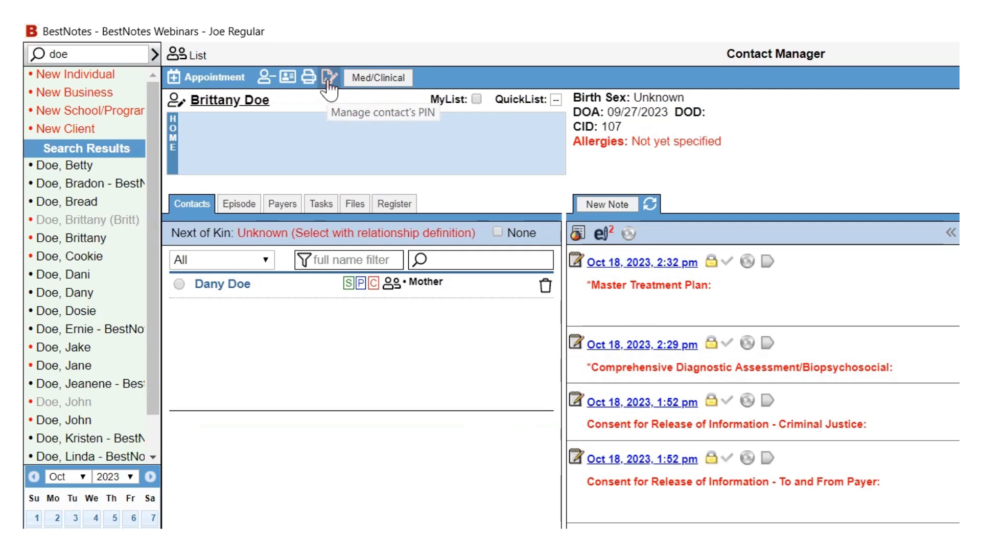
# - Create and save a new signing PIN for the client
pyautogui.click(327, 82)
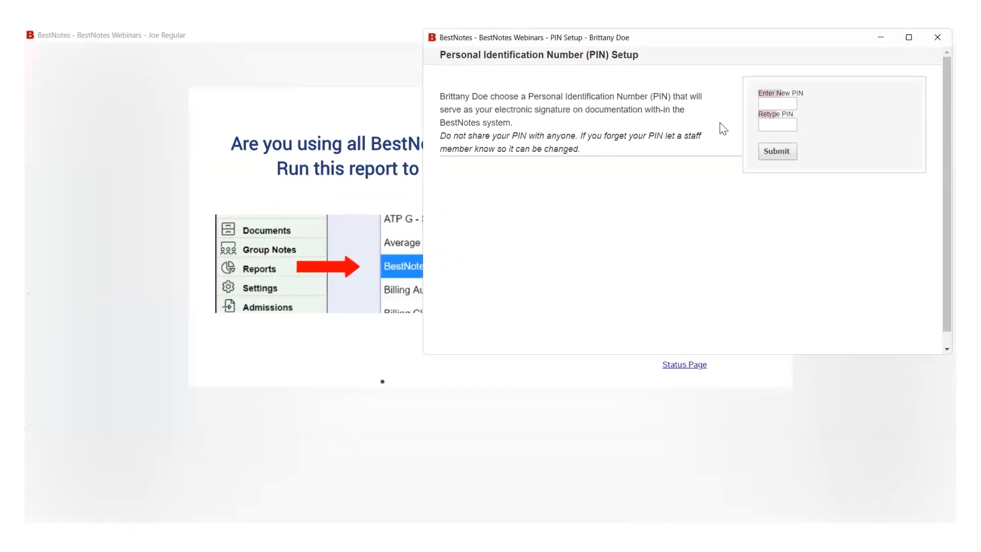
pyautogui.click(783, 104)
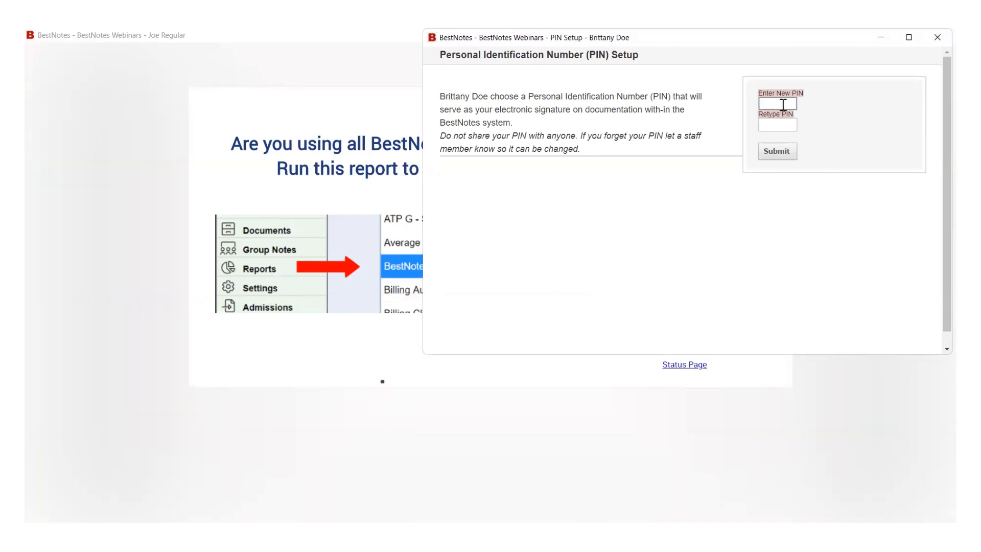
pyautogui.press('Tab')
pyautogui.write('••••')
pyautogui.click(778, 155)
pyautogui.click(710, 253)
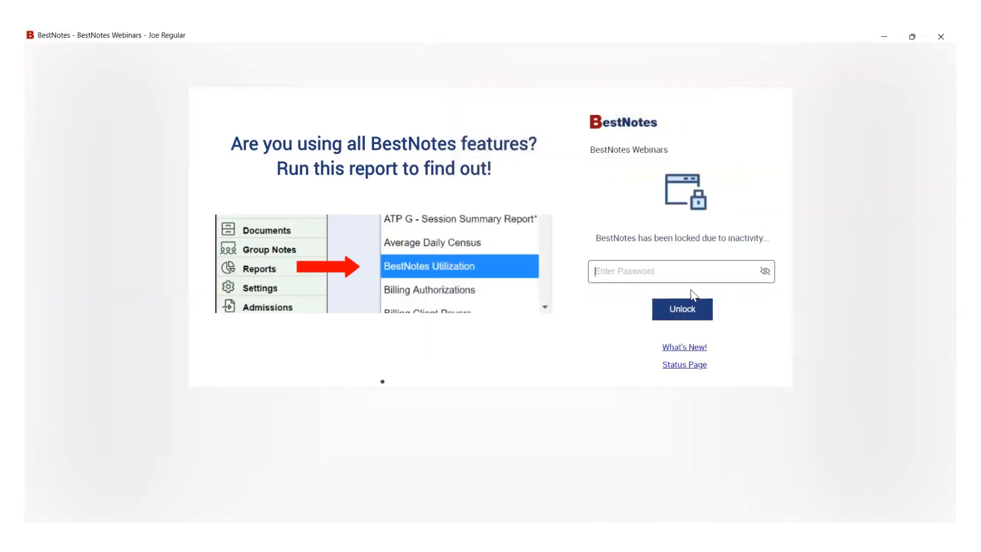
# - Enter the account password to unlock the BestNotes session
pyautogui.click(597, 271)
pyautogui.write('••••••••••')
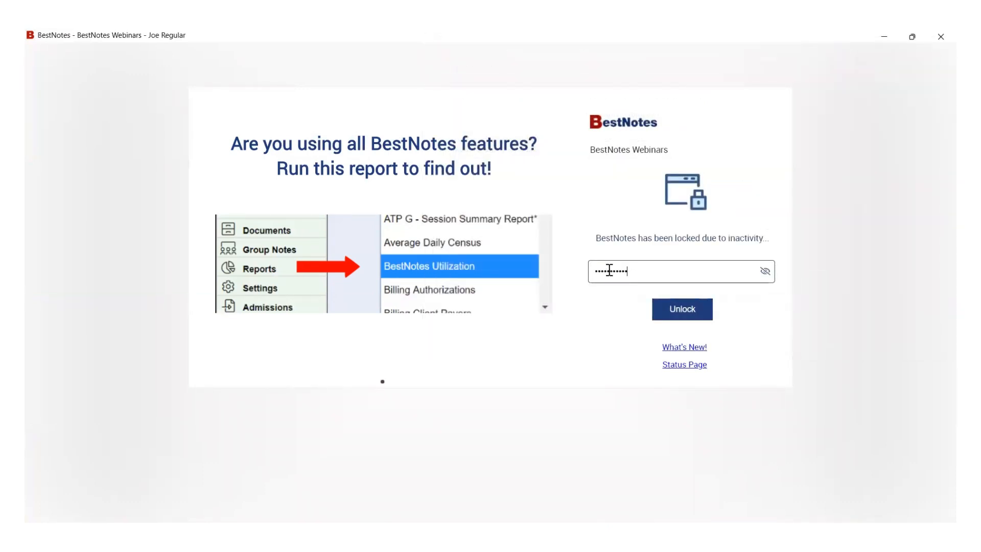
pyautogui.write('••••')
pyautogui.press('Return')
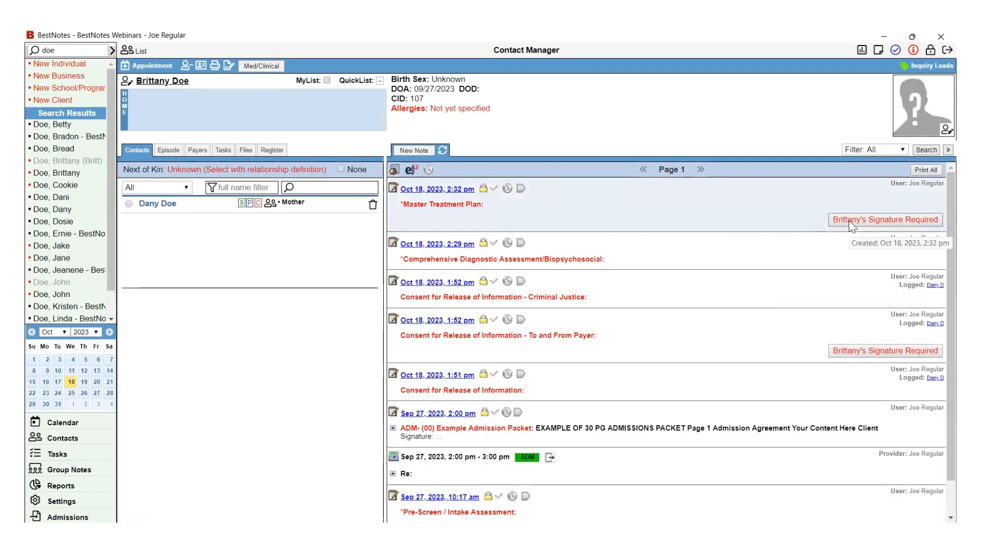
# - Sign the Master Treatment Plan with the client's PIN, then re-enter the password to unlock
pyautogui.click(849, 223)
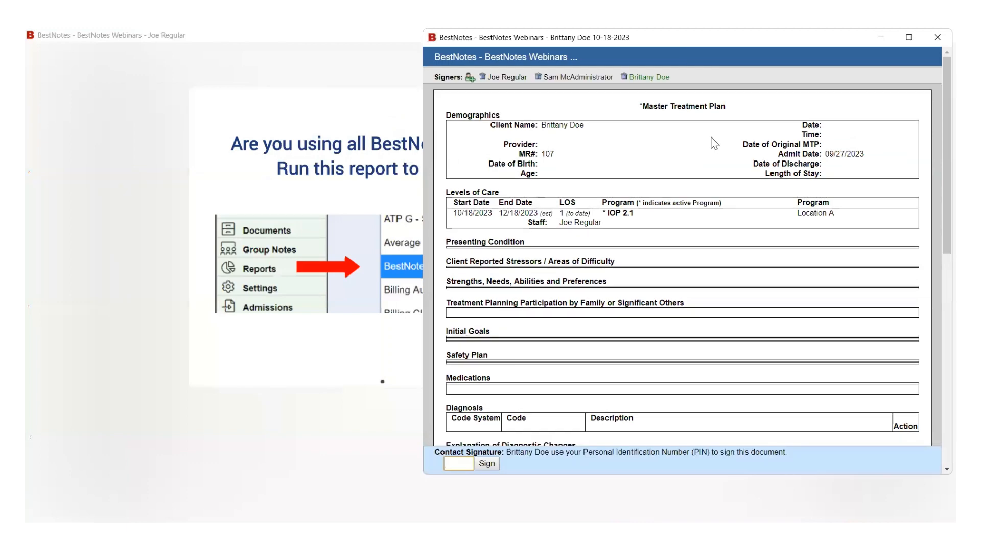
pyautogui.scroll(-3, 705, 256)
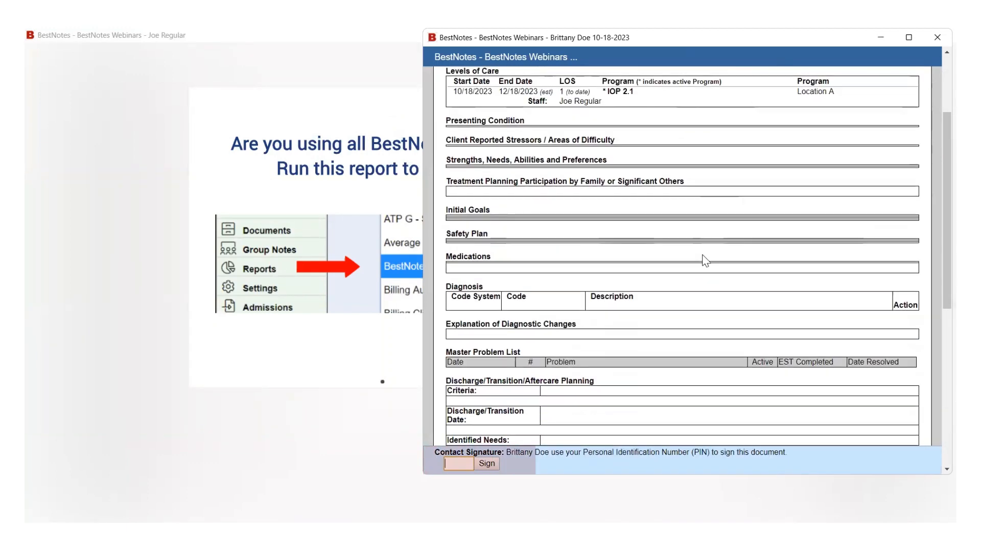
pyautogui.scroll(-8, 664, 259)
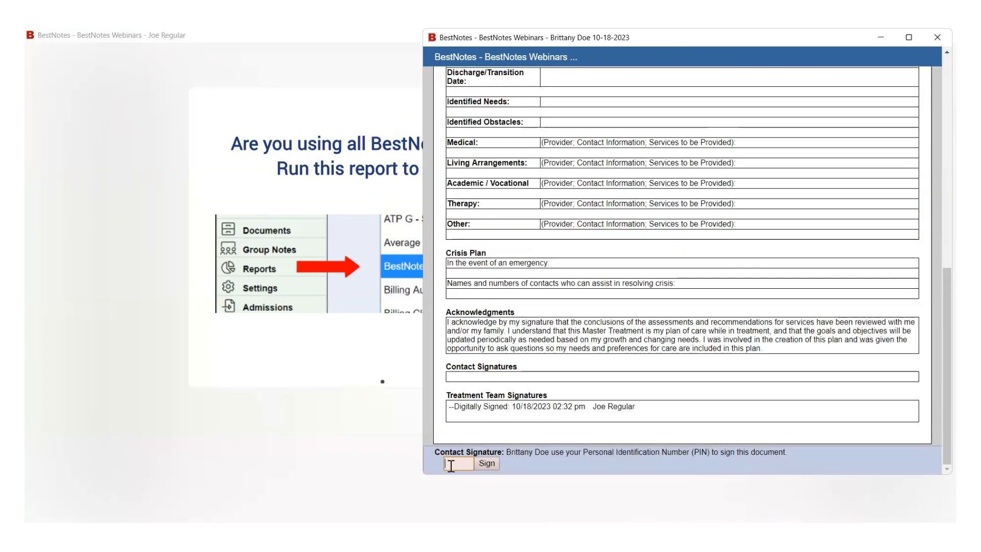
pyautogui.click(451, 464)
pyautogui.write('1234')
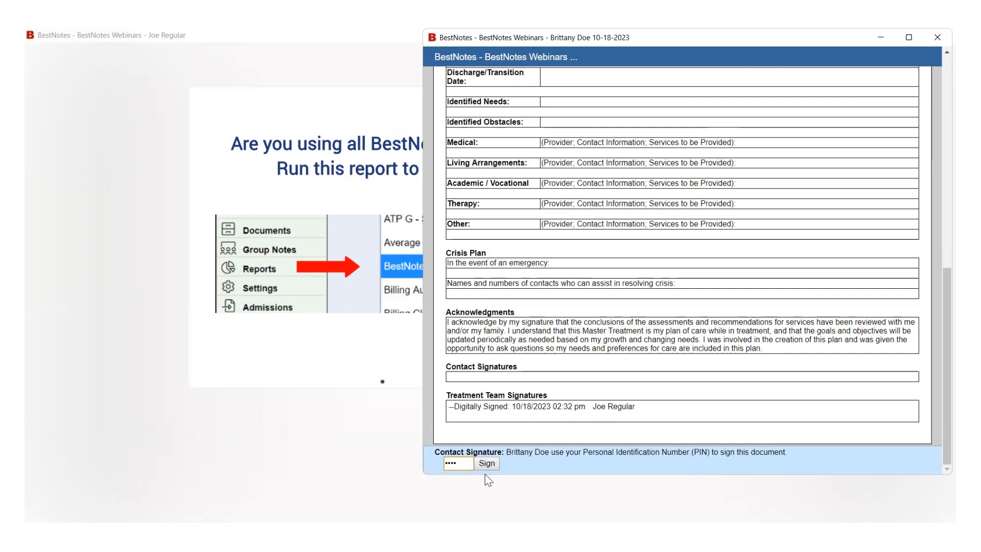
pyautogui.click(488, 464)
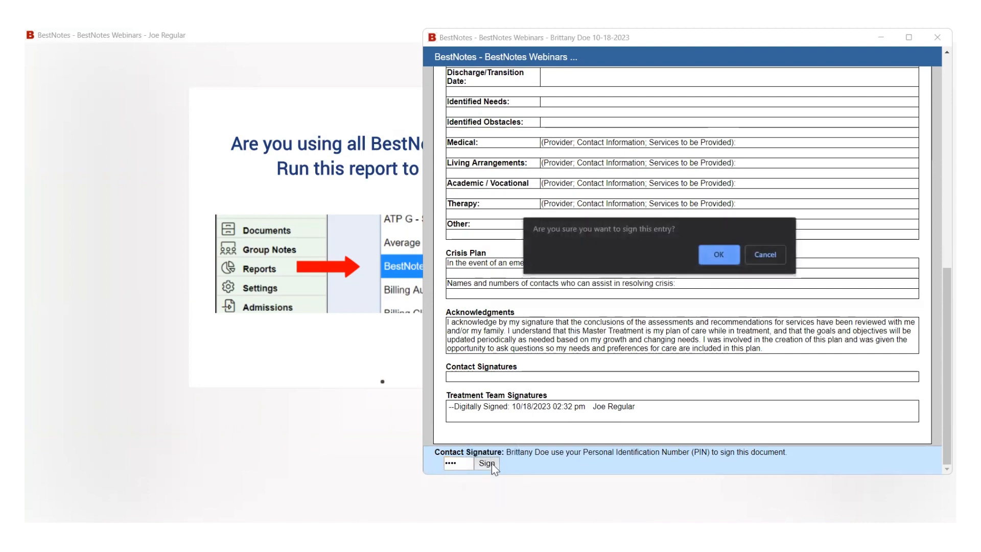
pyautogui.click(711, 259)
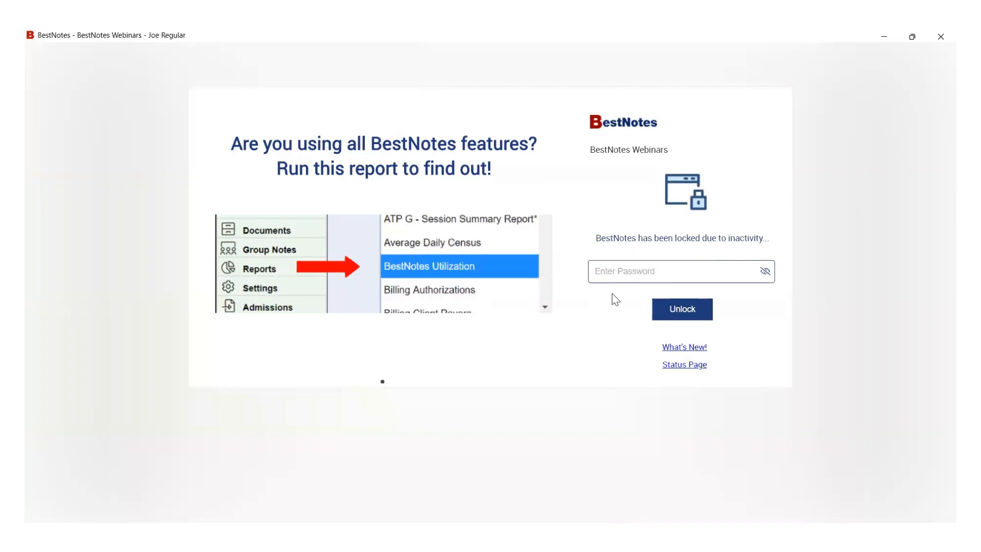
pyautogui.write('**********')
pyautogui.press('Return')
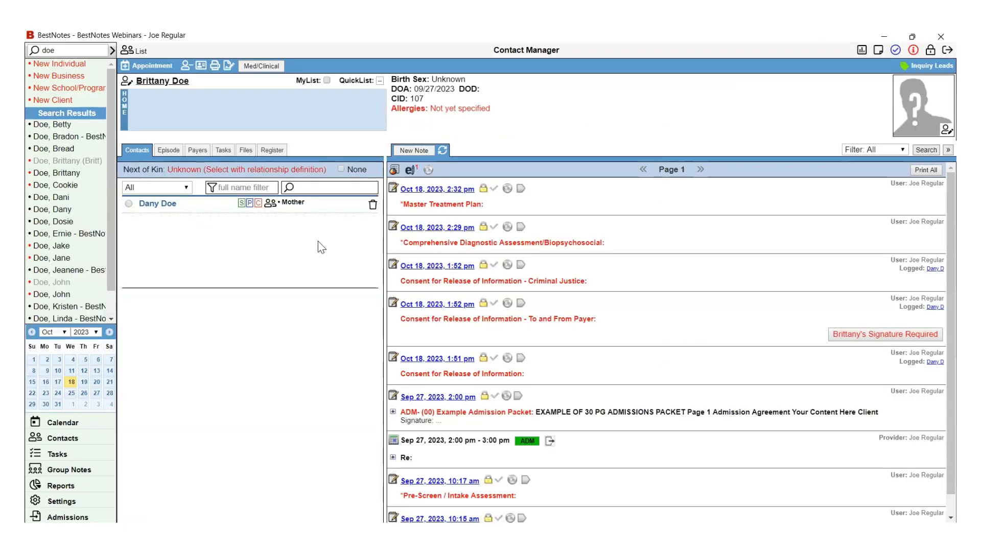
# - Start a new note for the client using the *Tx- Progress Note, Clinical template
pyautogui.click(419, 149)
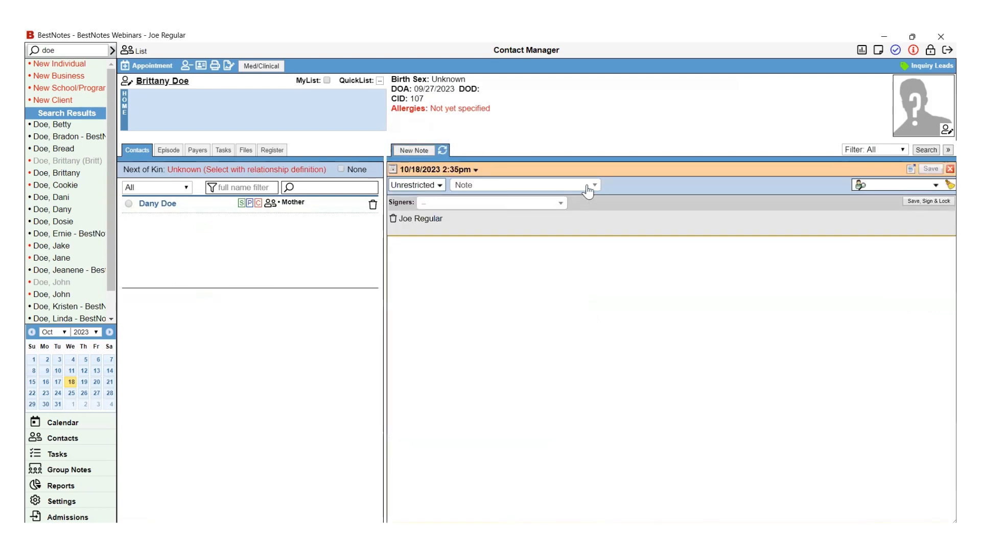
pyautogui.click(594, 188)
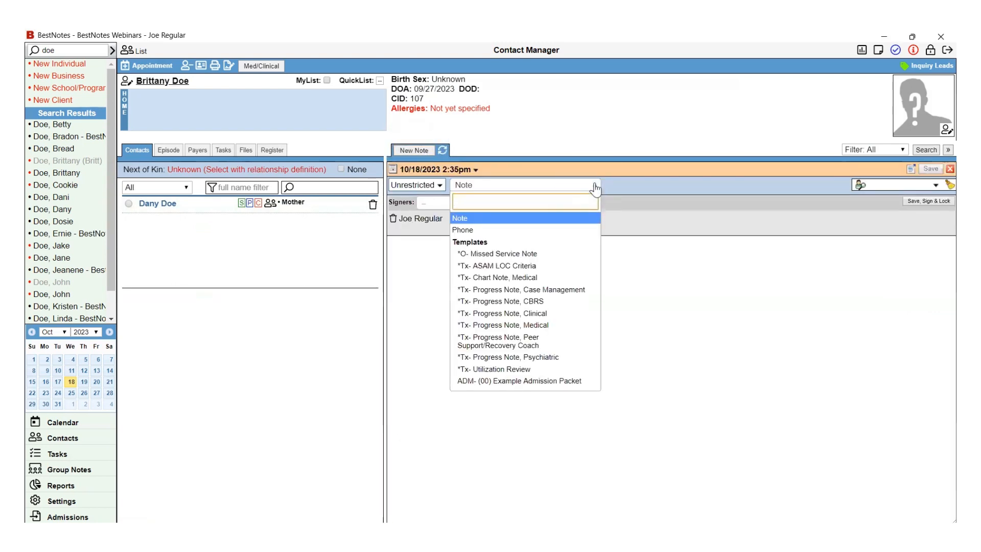
pyautogui.click(575, 314)
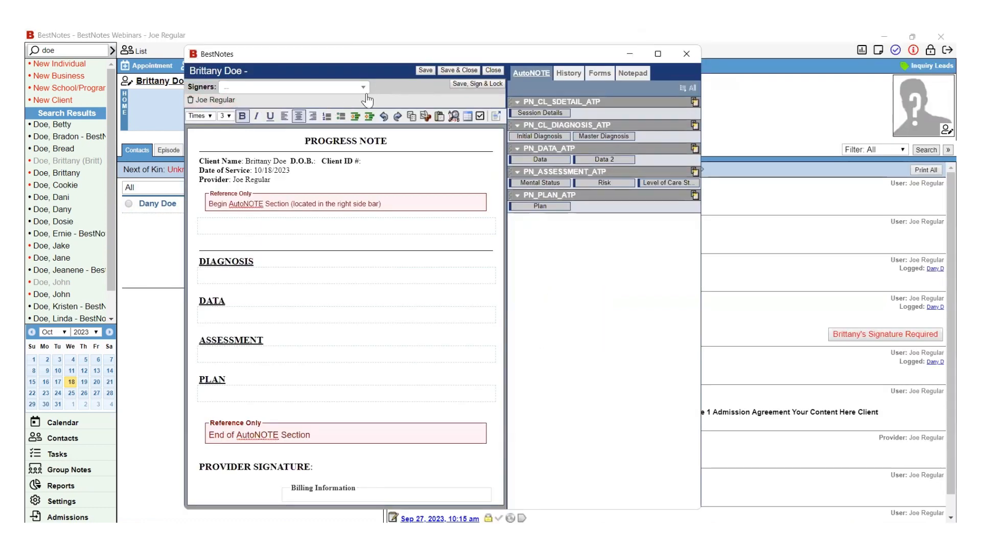
# - Add a second staff signer, save, sign and lock the note, then open the 2:35 pm entry
pyautogui.click(362, 88)
pyautogui.click(316, 207)
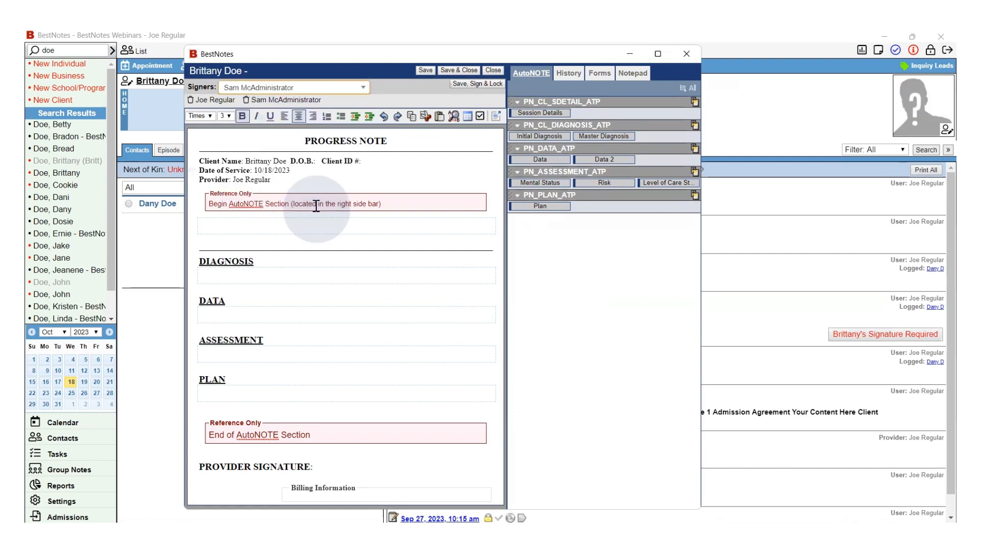
pyautogui.click(472, 83)
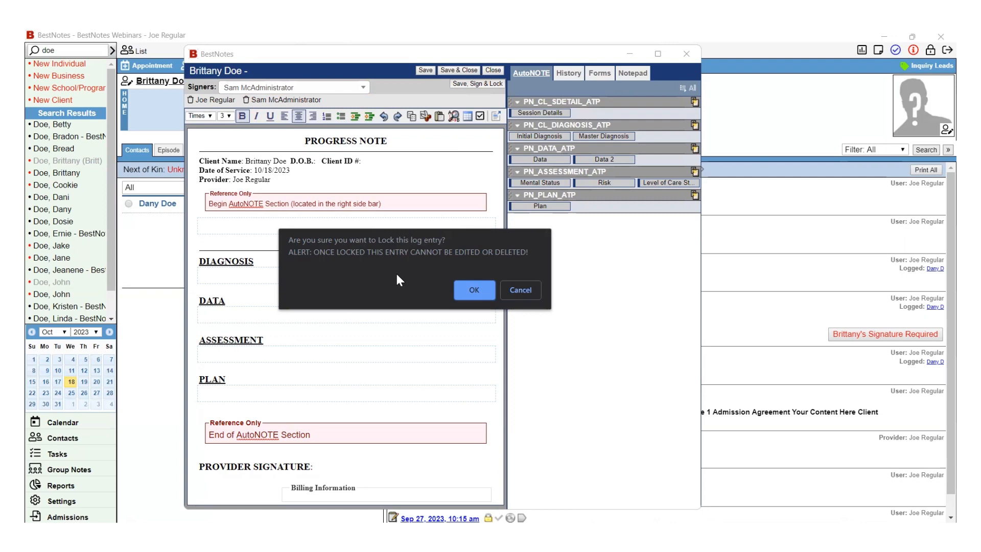
pyautogui.click(470, 291)
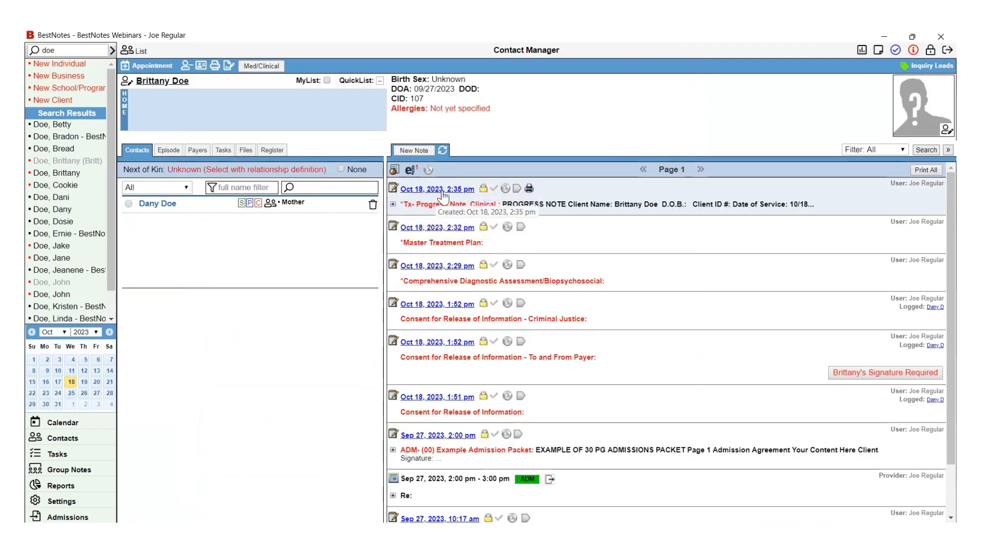
pyautogui.click(438, 189)
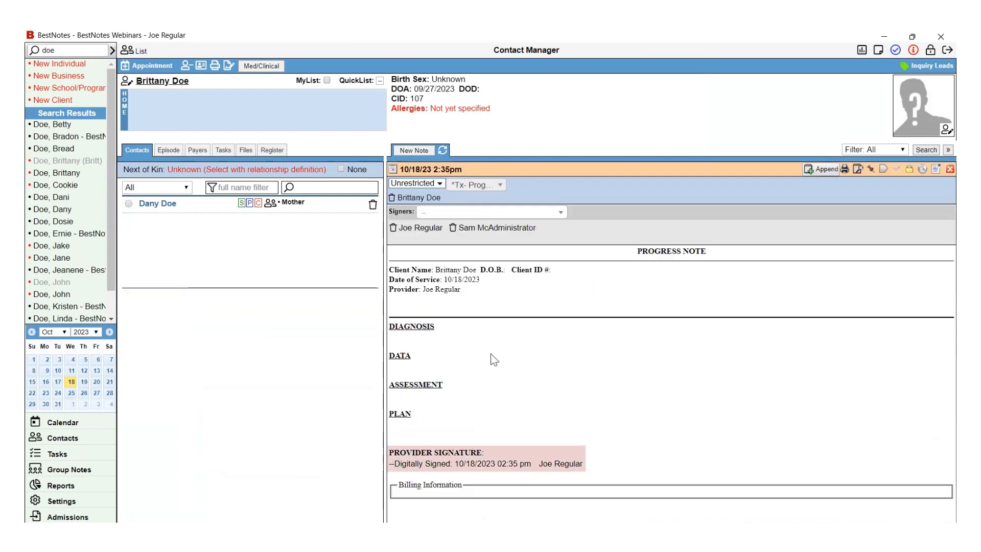